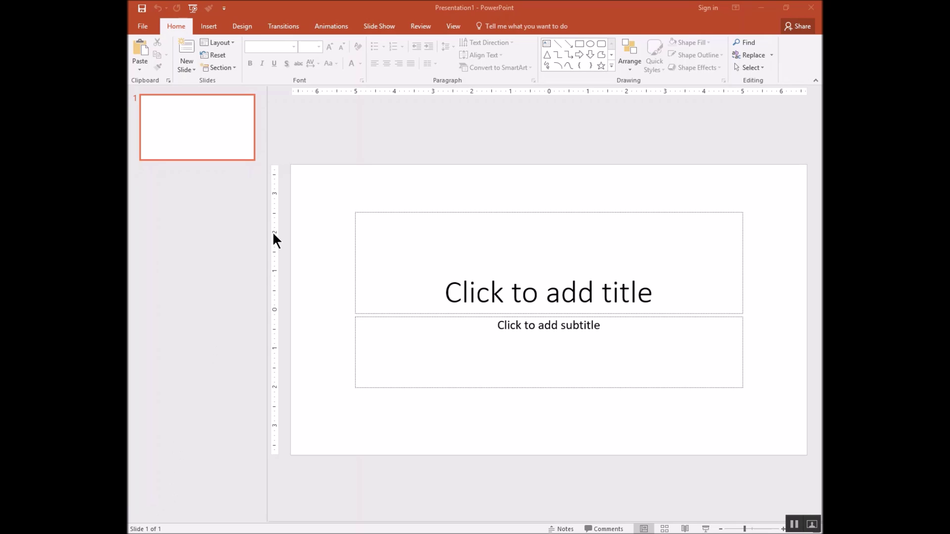
- Begin a New Photo Album and open the Insert New Pictures browser on the Pictures folder
click(209, 26)
click(280, 66)
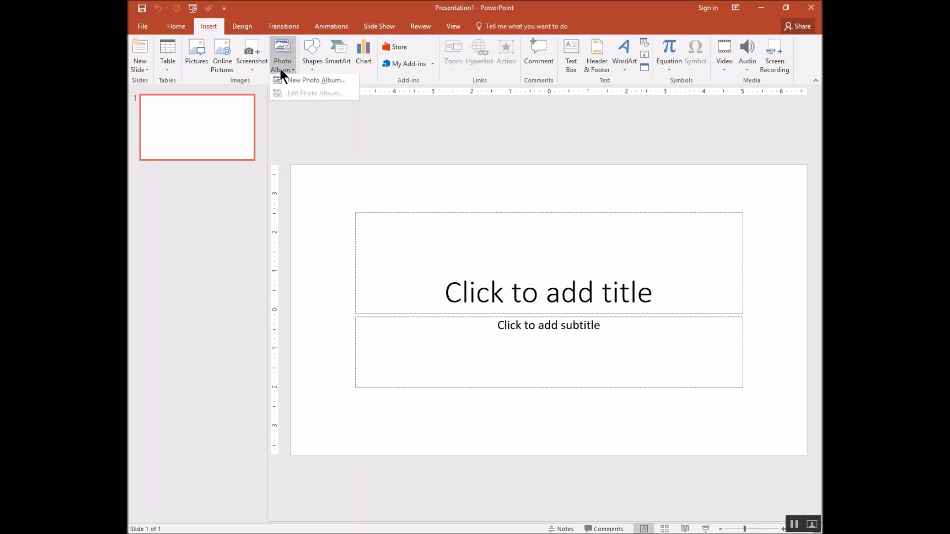
click(334, 89)
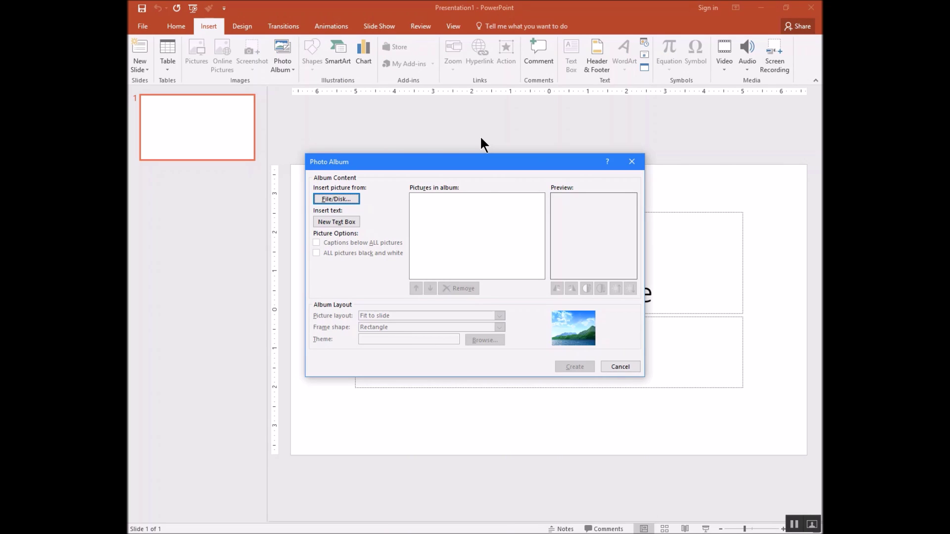
click(344, 199)
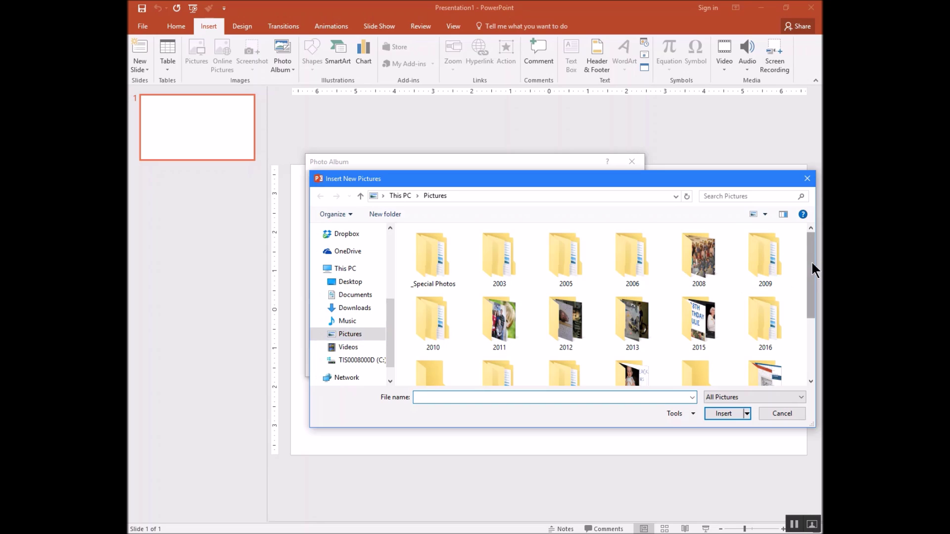
- Go to Pictures > 2016 > 2016-0823 Butler County Fair and add its first photo
drag(811, 260, 812, 300)
double_click(776, 250)
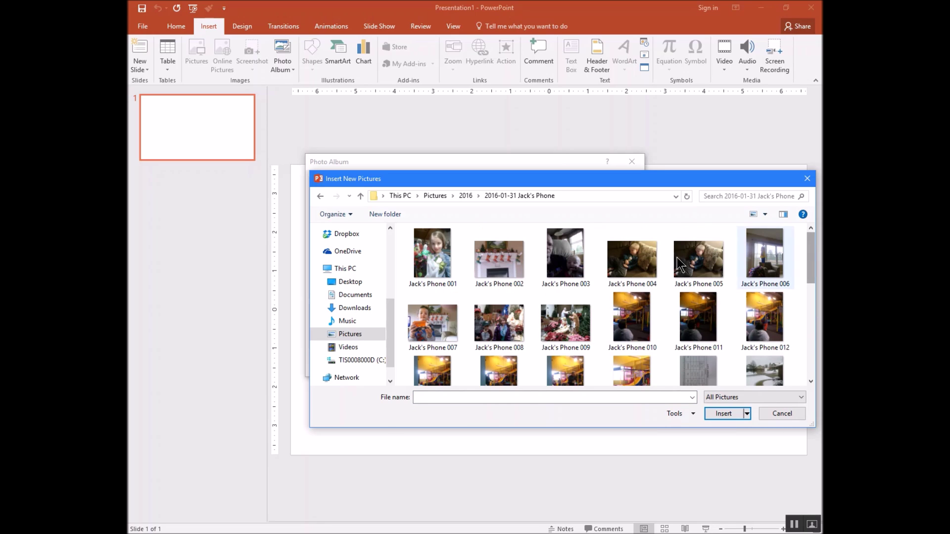
click(467, 195)
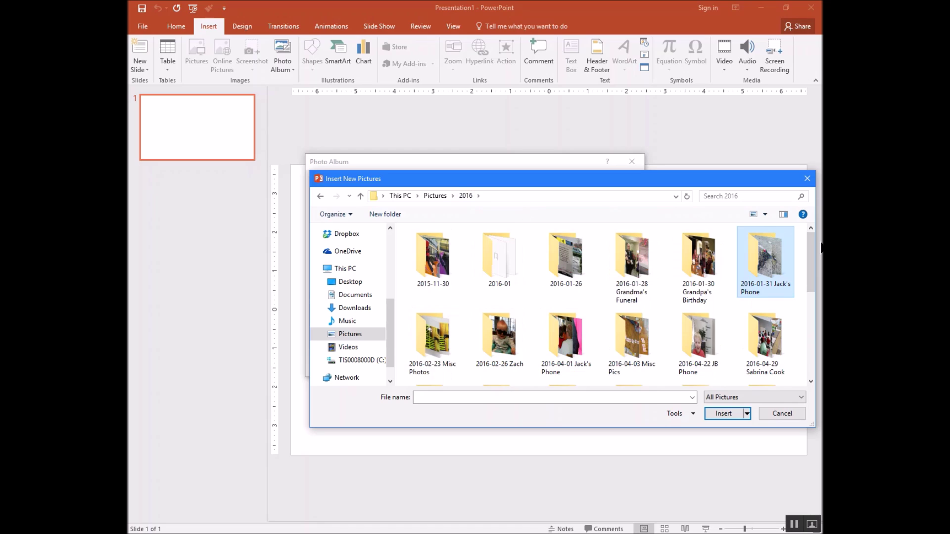
drag(811, 250, 805, 333)
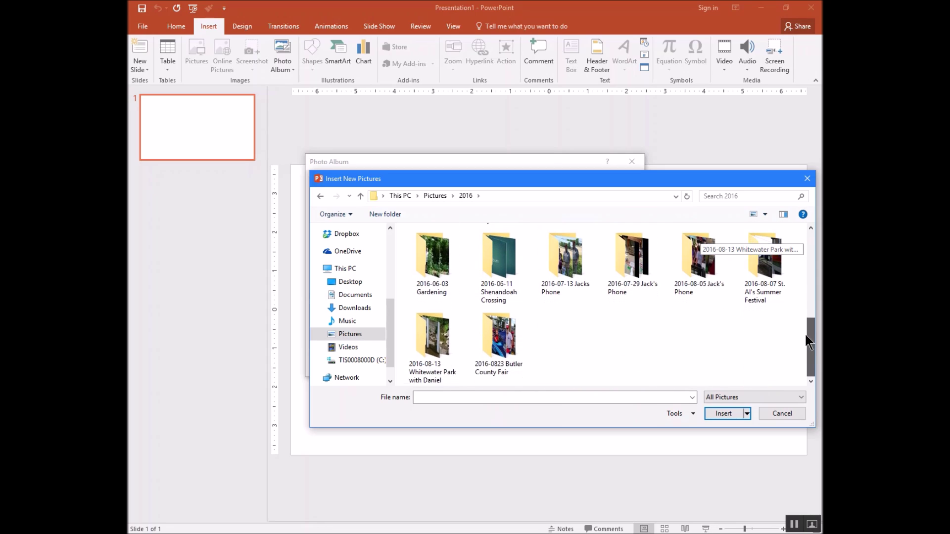
double_click(522, 334)
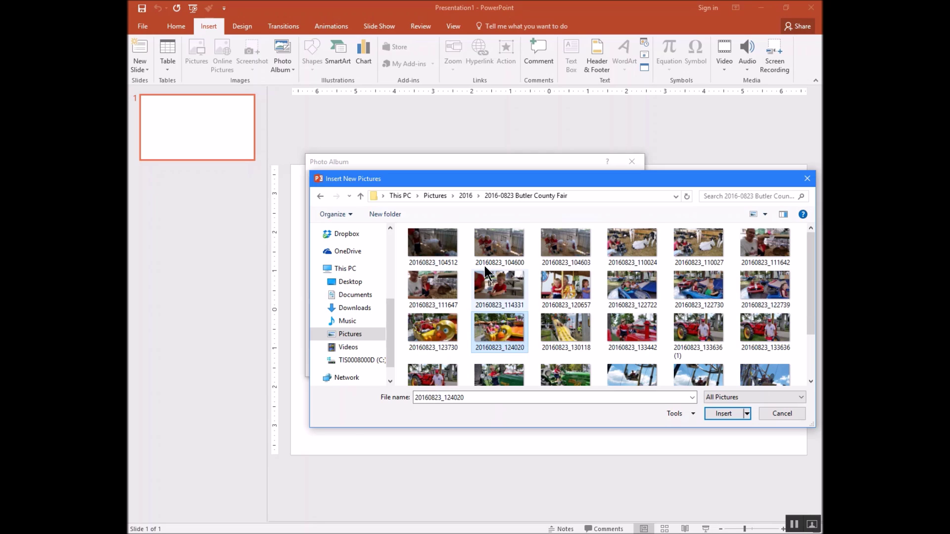
double_click(438, 239)
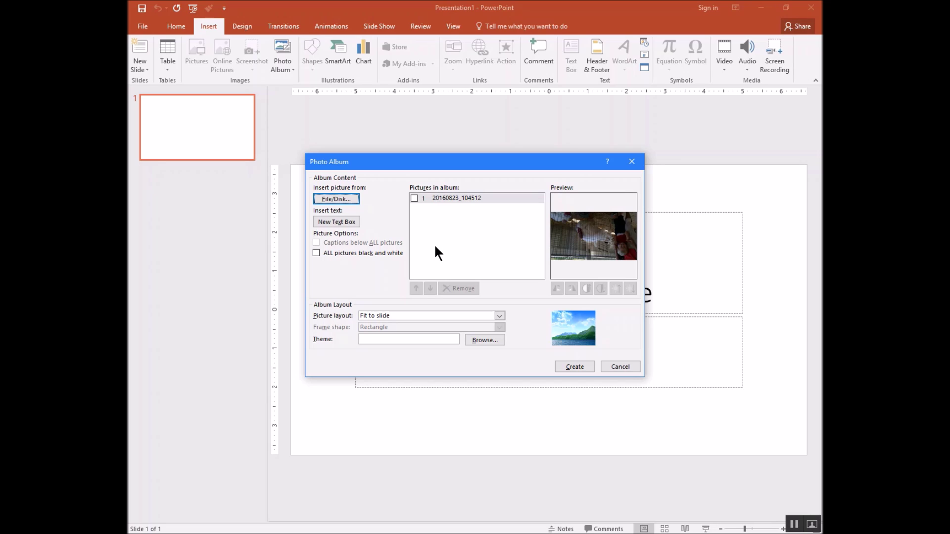
- Shift-select the remaining fair photos and insert them, bringing the album to 28 pictures
click(352, 197)
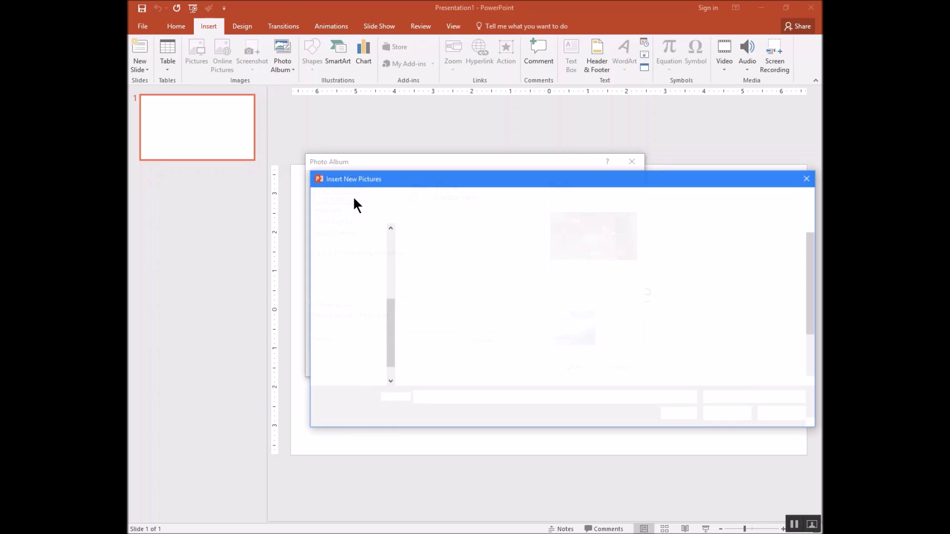
click(510, 246)
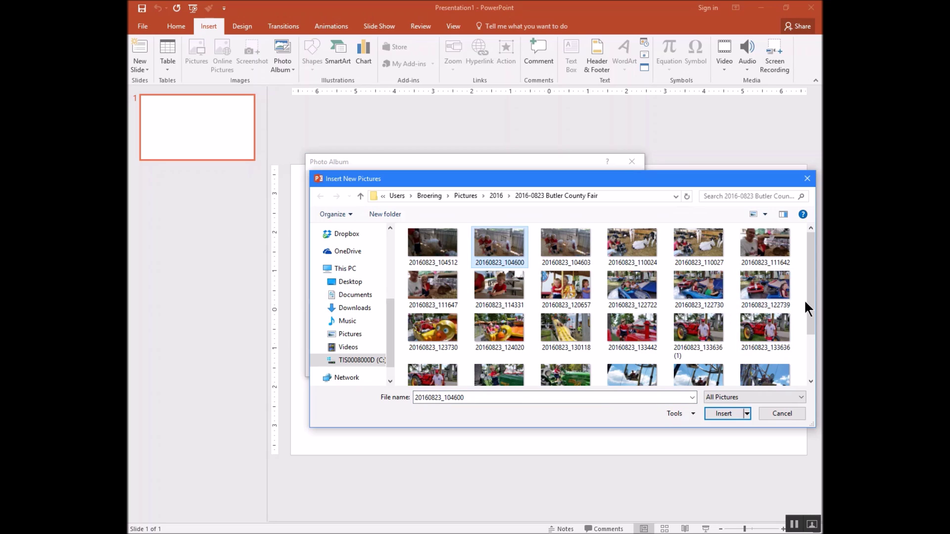
drag(809, 303, 814, 361)
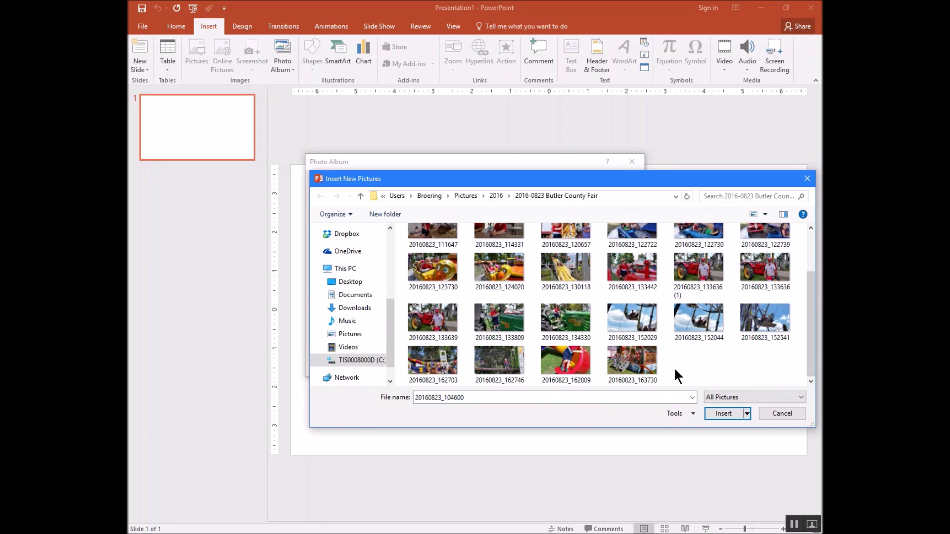
shift+click(639, 363)
key(Return)
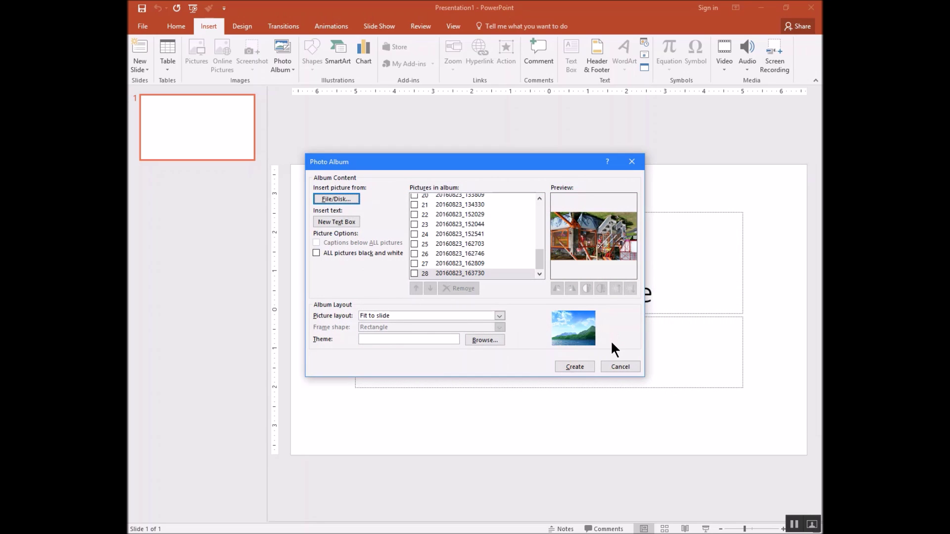
click(461, 214)
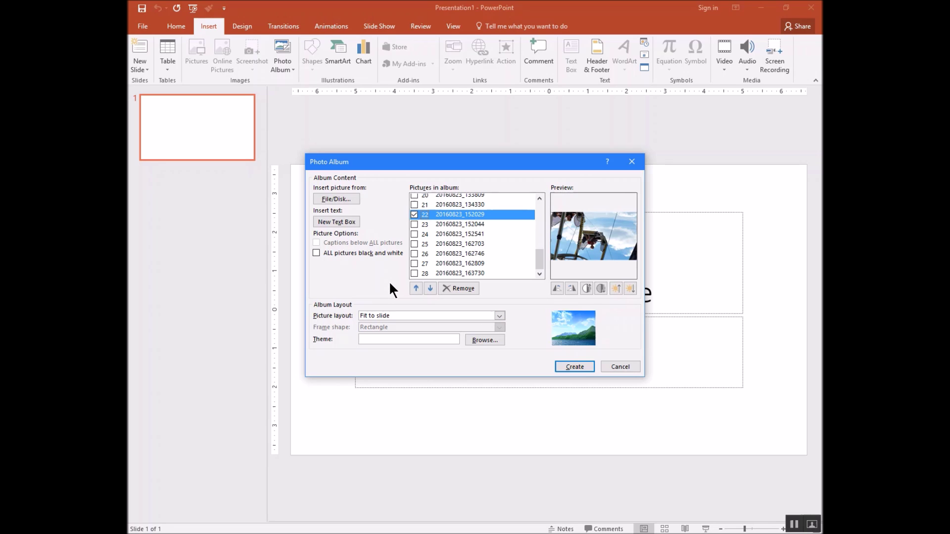
- Set the album layout to 4 pictures per slide with the Simple Frame, Black frame shape
click(497, 315)
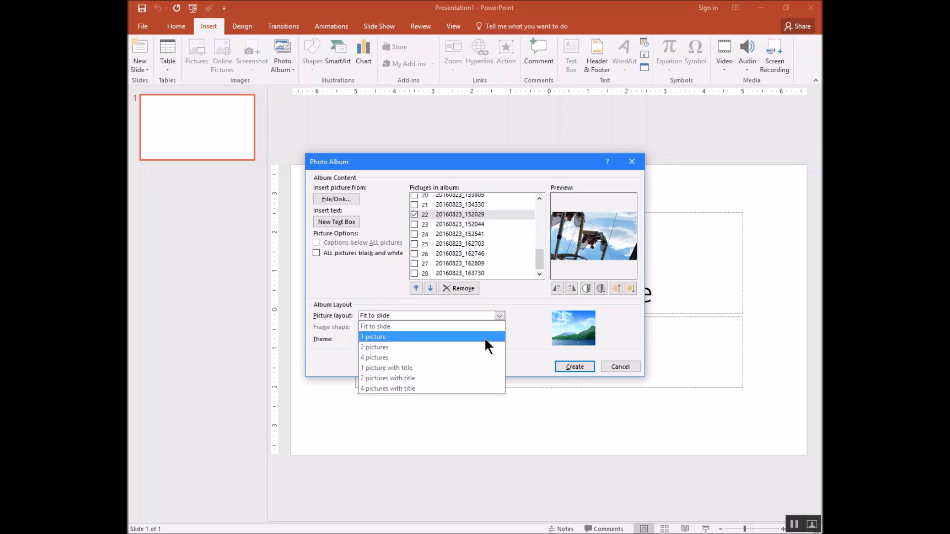
click(482, 358)
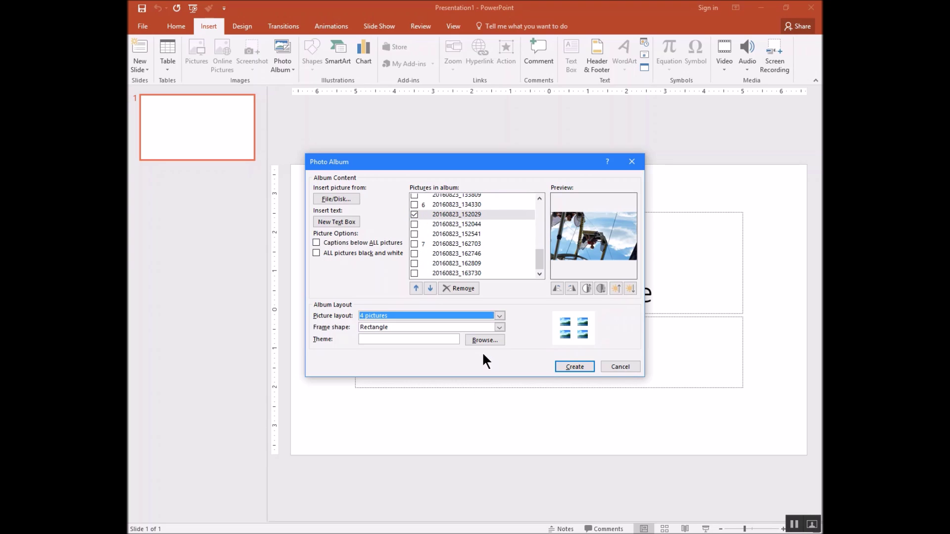
click(498, 327)
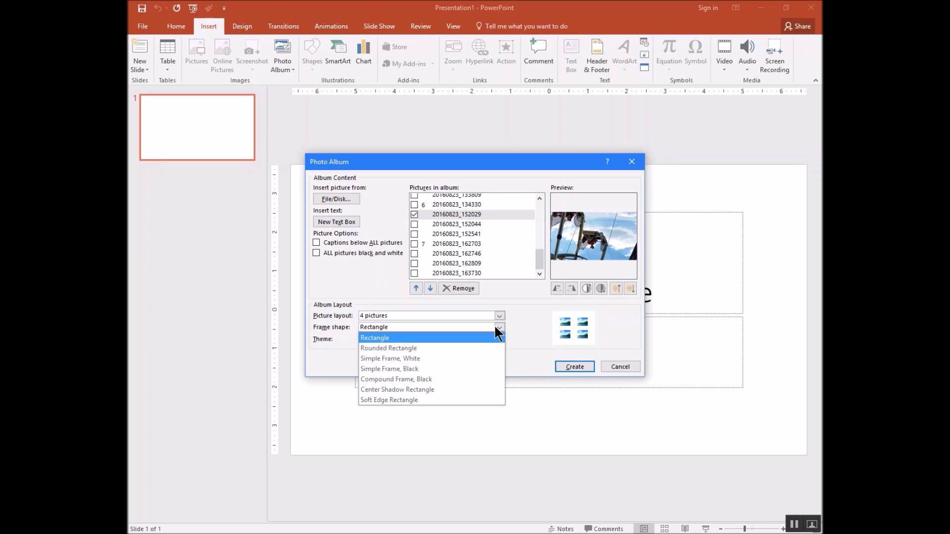
click(482, 367)
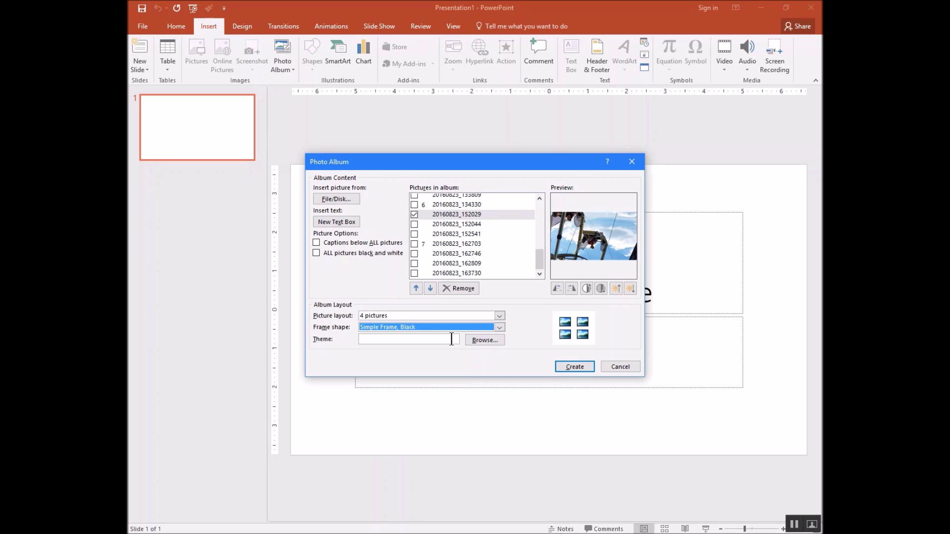
- Apply the Ion theme to the photo album and create it
click(477, 340)
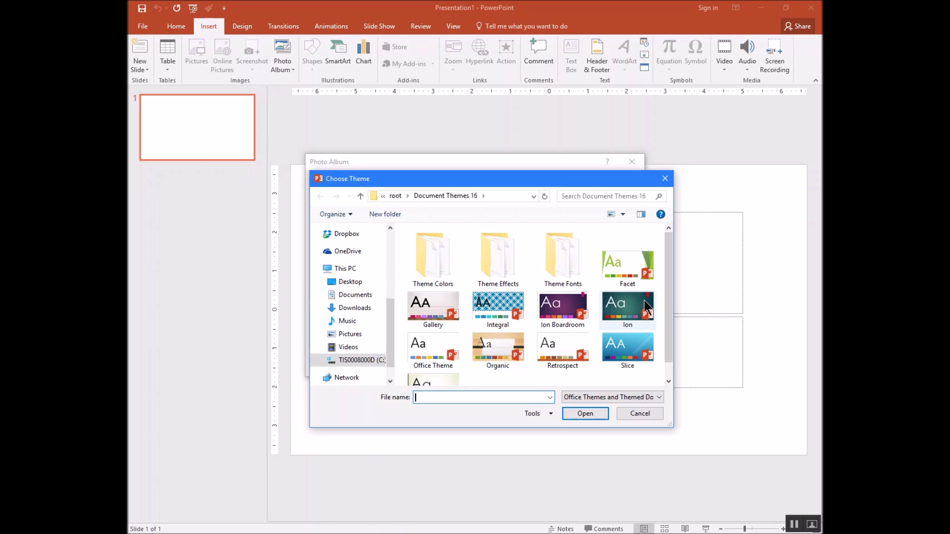
mouse_move(666, 290)
mouse_down()
mouse_move(668, 323)
mouse_move(668, 293)
mouse_up()
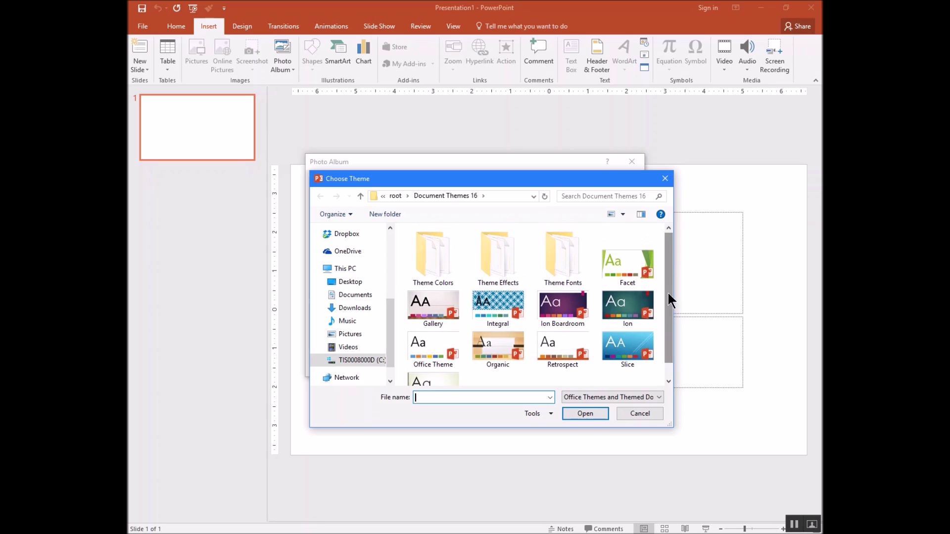
double_click(631, 304)
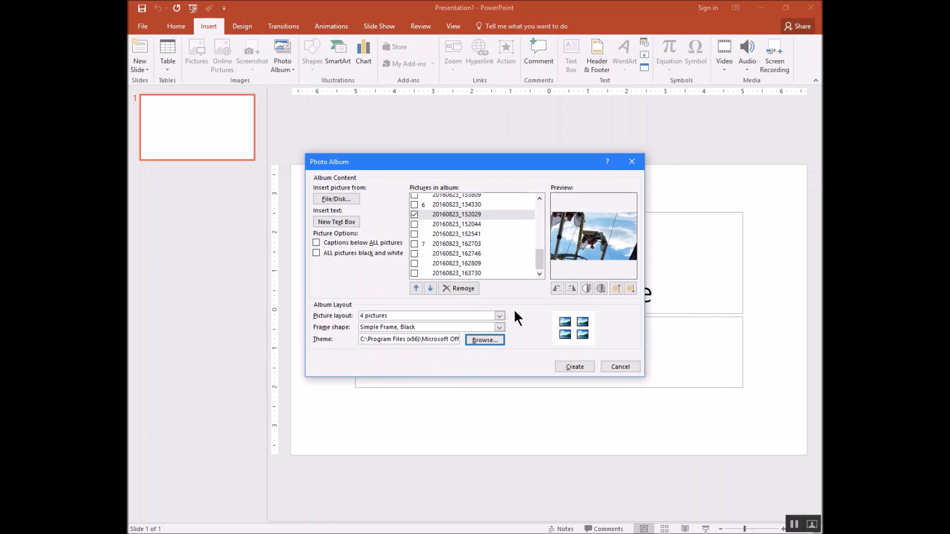
click(572, 365)
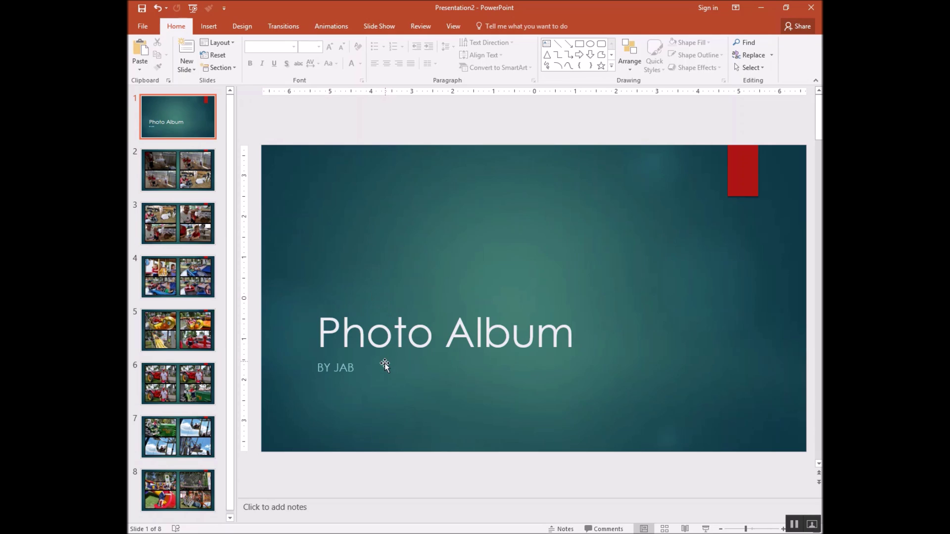
- Select the 'Photo Album' title slide of the new eight-slide presentation
click(356, 367)
- Replace the subtitle's author initials with the author's full name
click(188, 126)
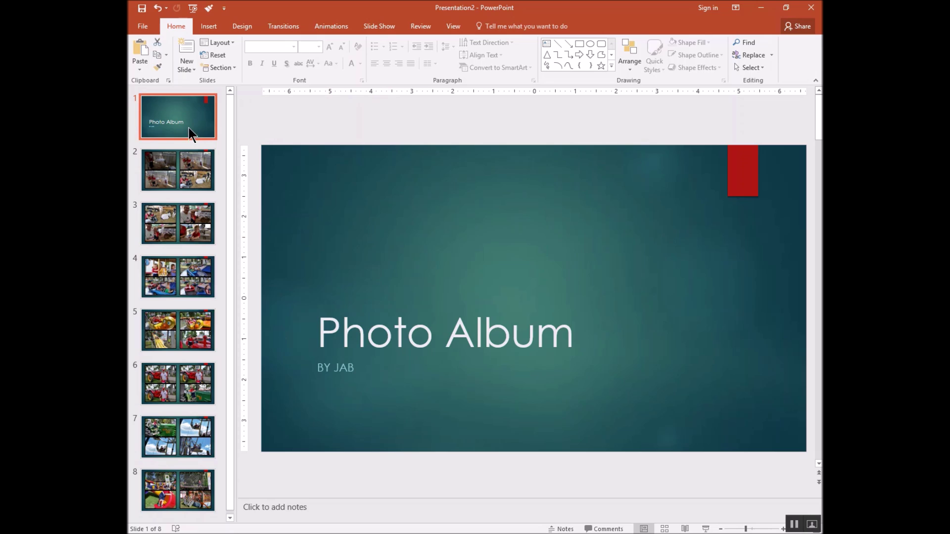
click(359, 371)
click(353, 368)
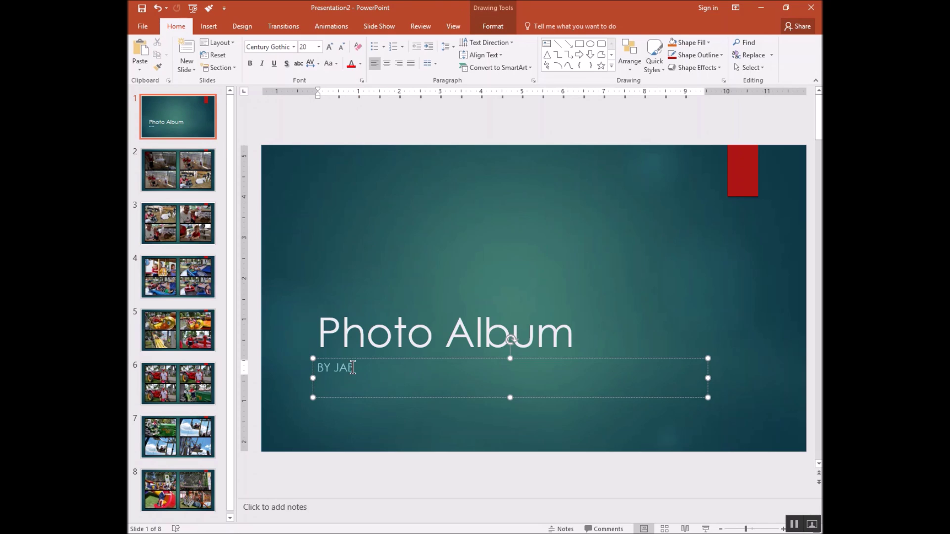
key(BackSpace)
key(BackSpace)
key(BackSpace)
text(JACK BROERING)
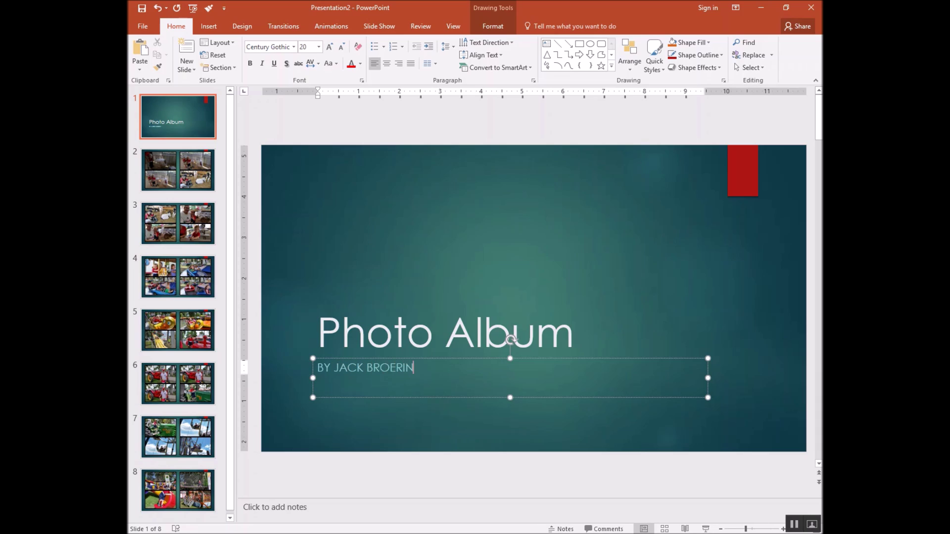
- Retitle the cover slide 'Darke County Fair Photo Album'
click(573, 332)
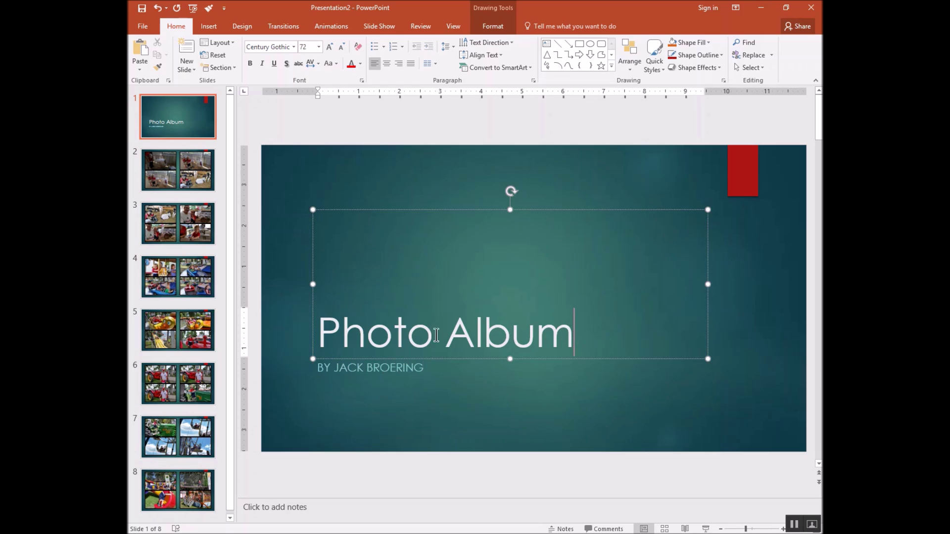
click(325, 329)
text(Darke Coun)
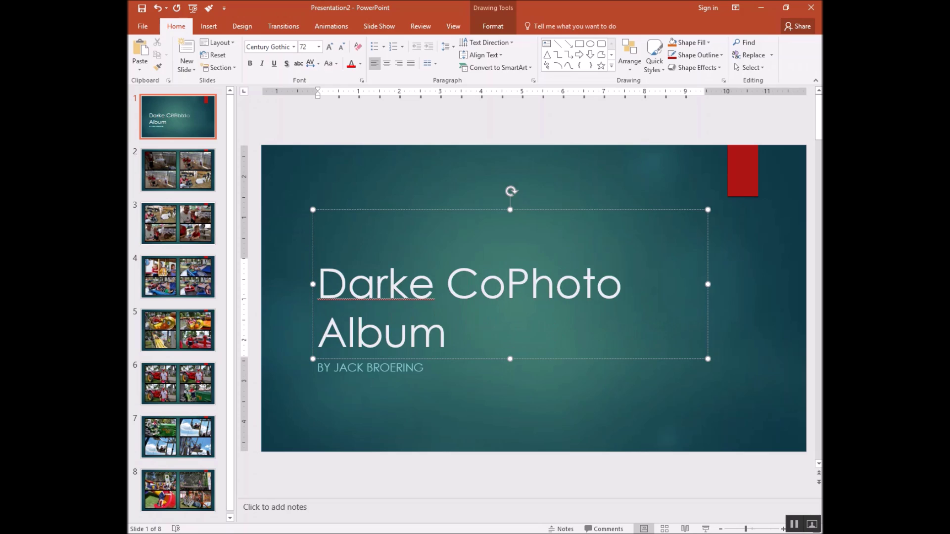
text(ty)
key(BackSpace)
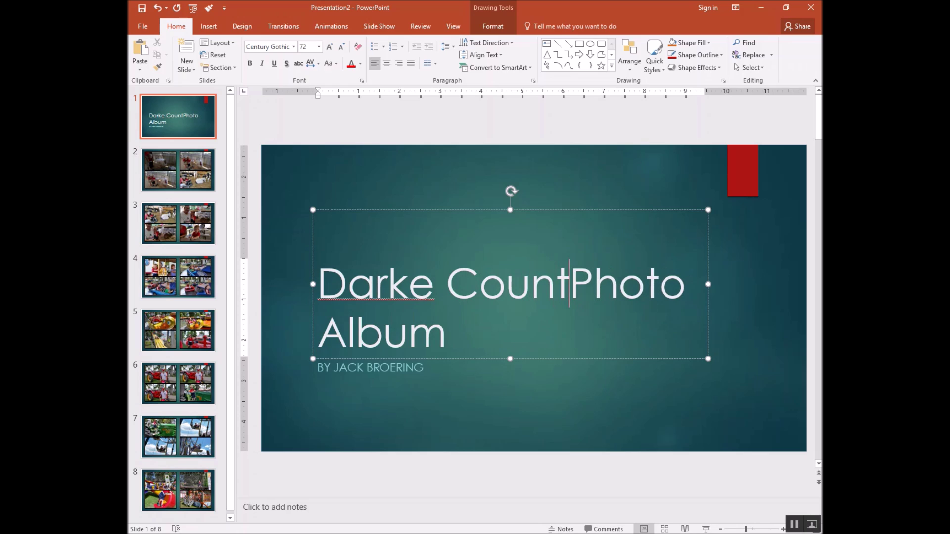
text(y)
key(Return)
text(Fair P)
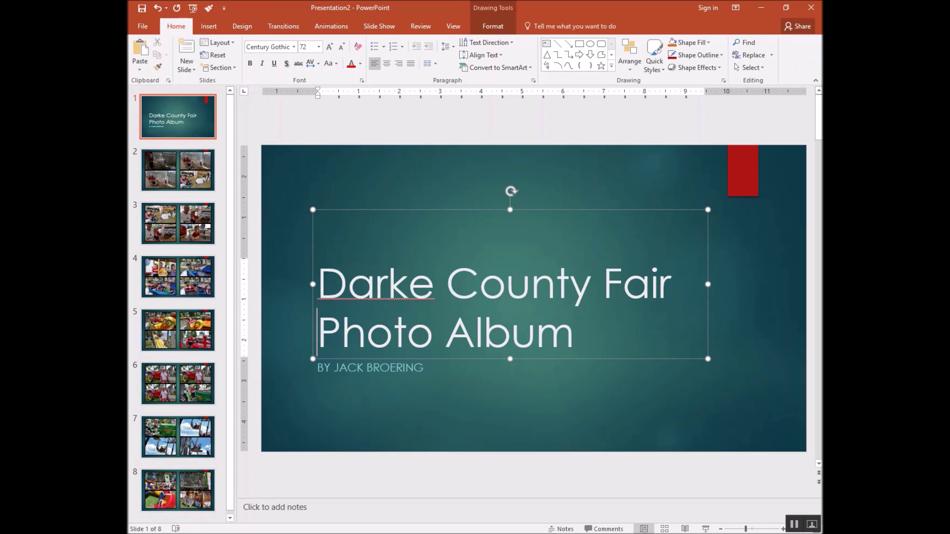
key(BackSpace)
click(595, 345)
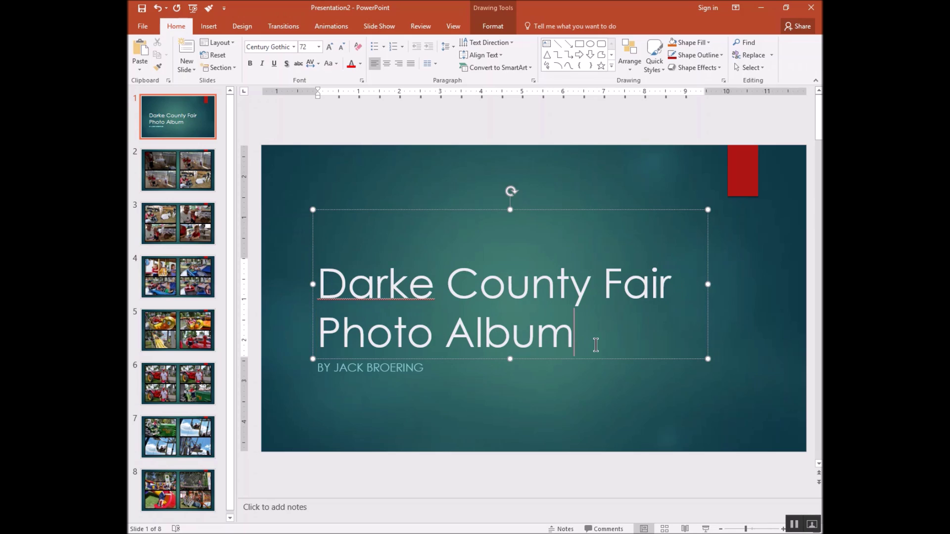
- Add 'AUGUST 22, 2016' on a new line below the author name
click(549, 369)
key(Return)
text(A)
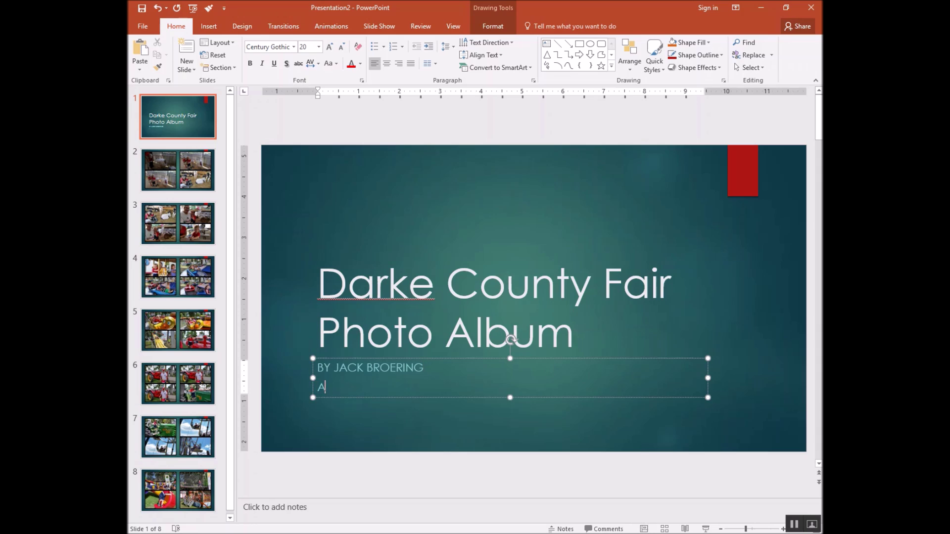
text(UGUST 22)
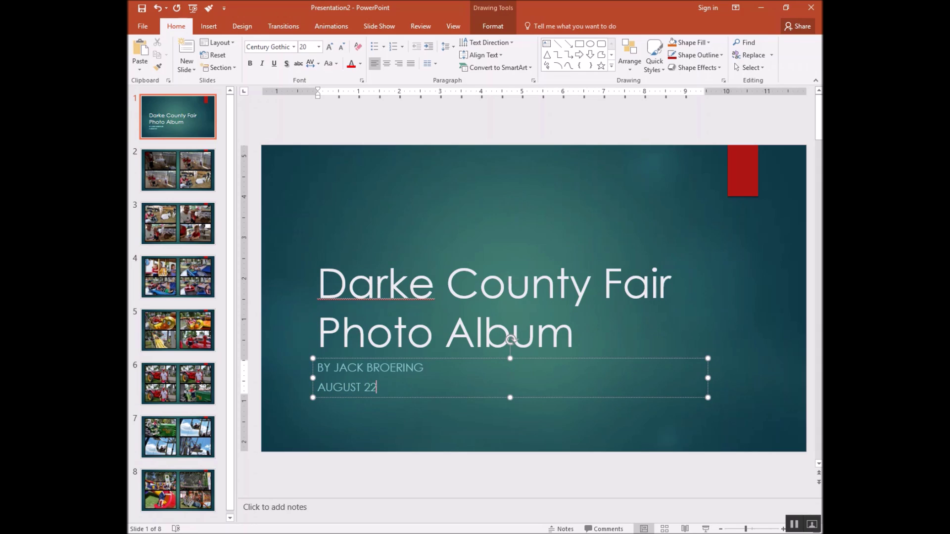
text(, 2016)
click(618, 207)
click(612, 175)
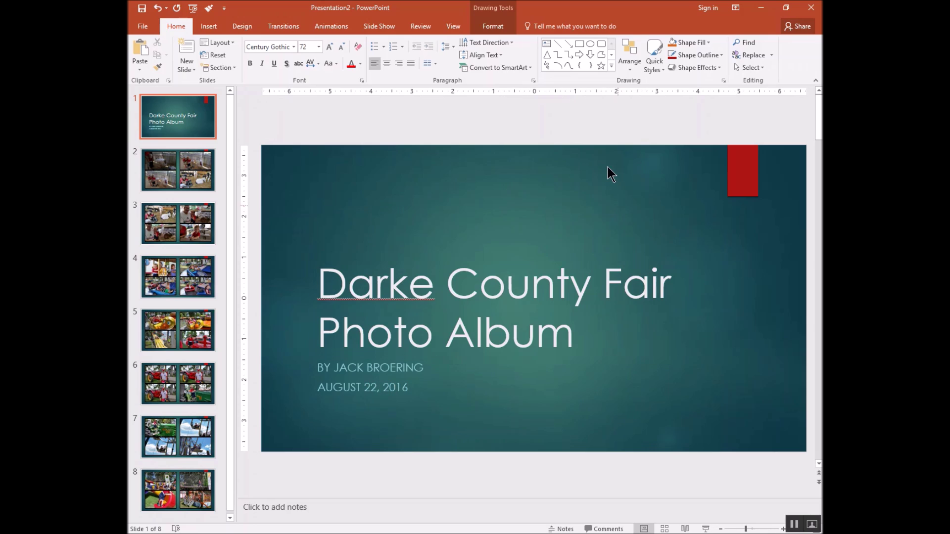
click(207, 171)
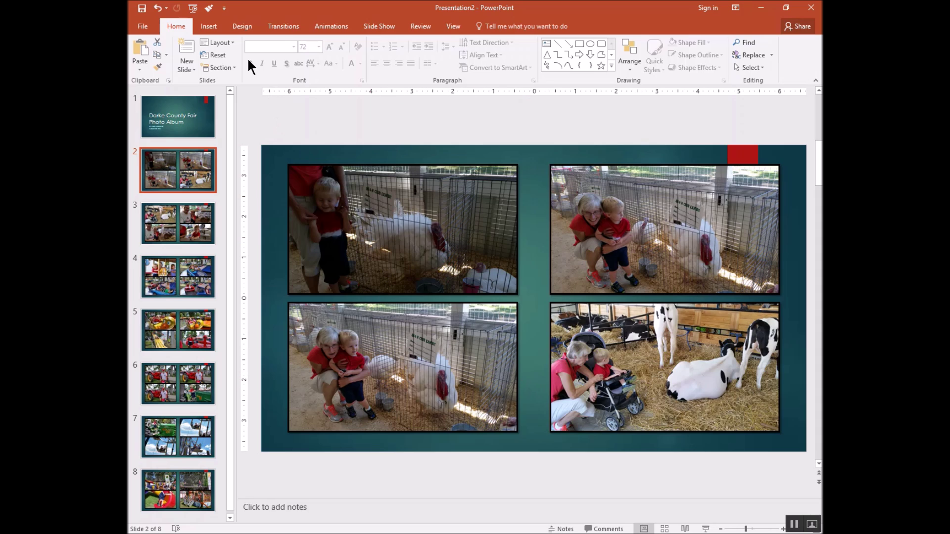
- Draw a red rounded rectangle at the top centre of slide 2, between the upper photos
click(209, 28)
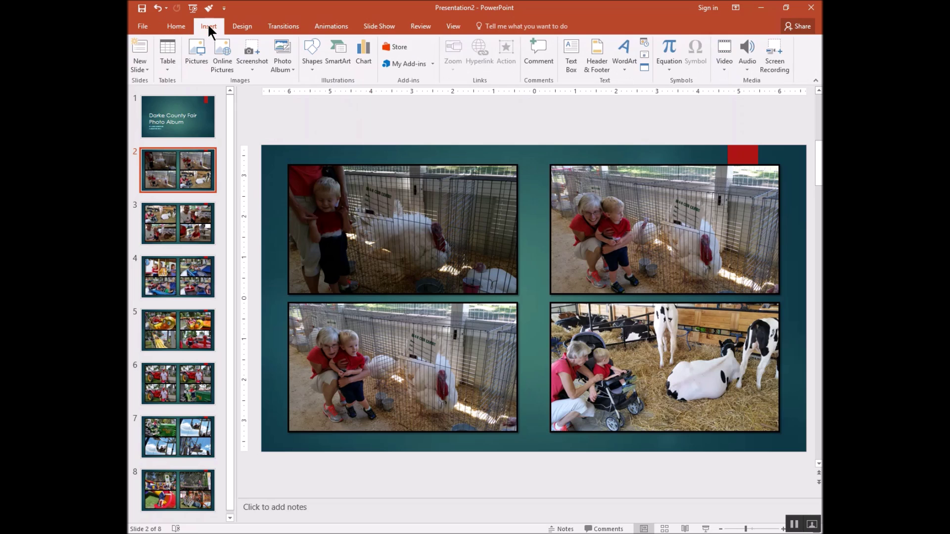
click(308, 68)
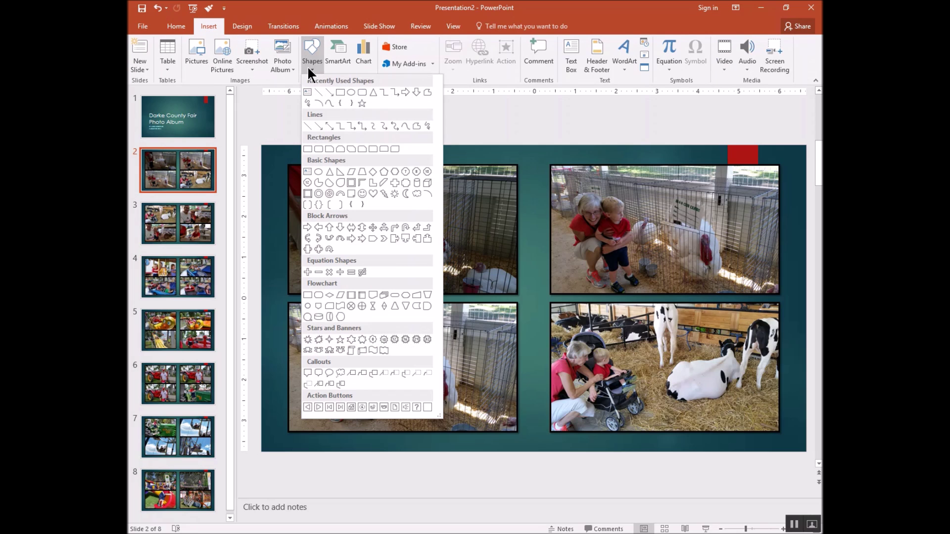
click(357, 93)
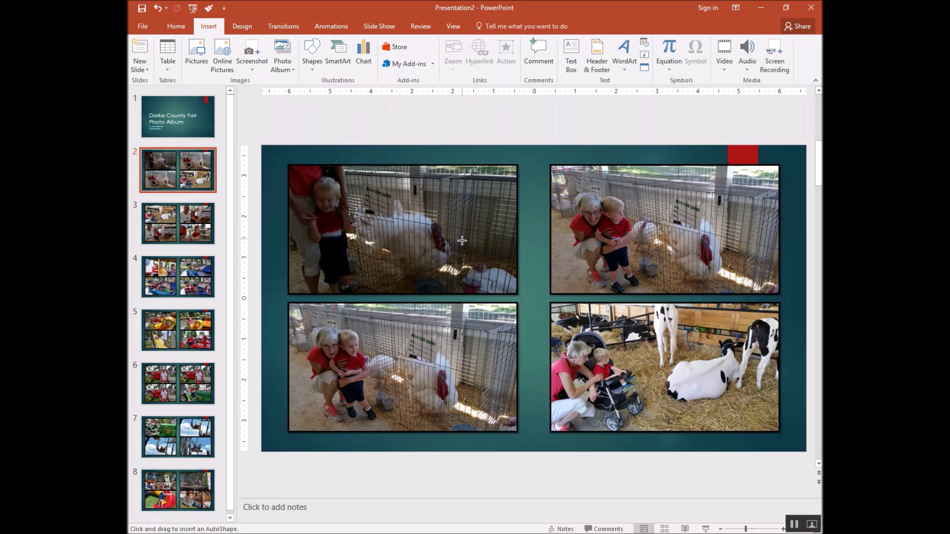
click(314, 69)
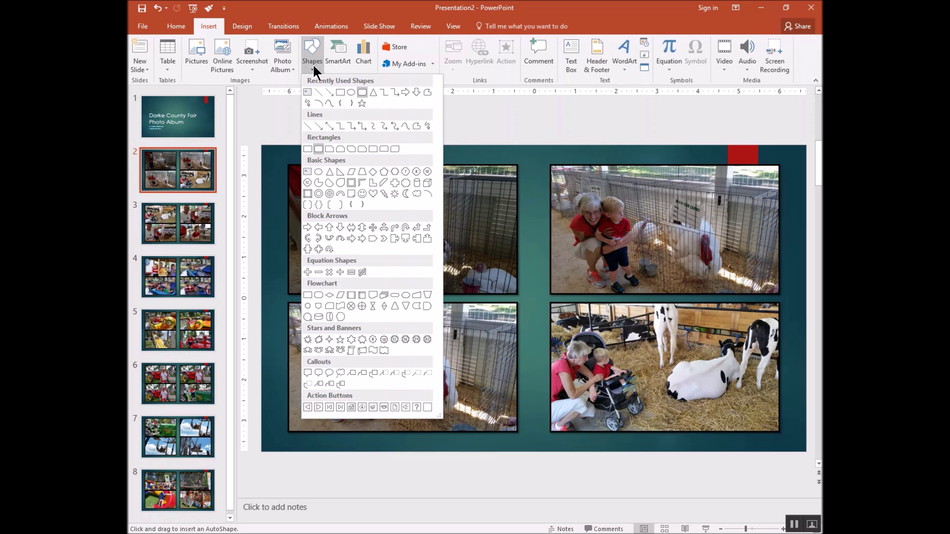
click(363, 93)
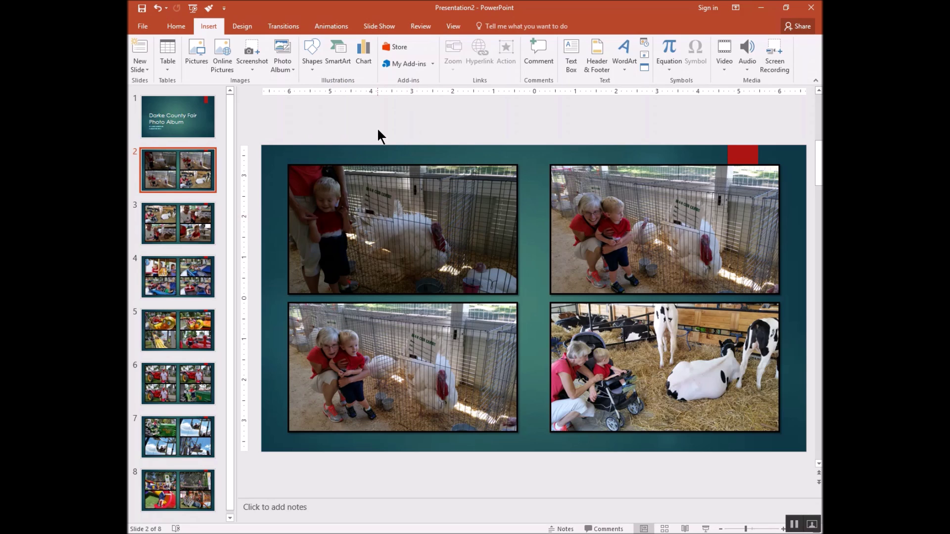
drag(476, 155, 589, 187)
key(Escape)
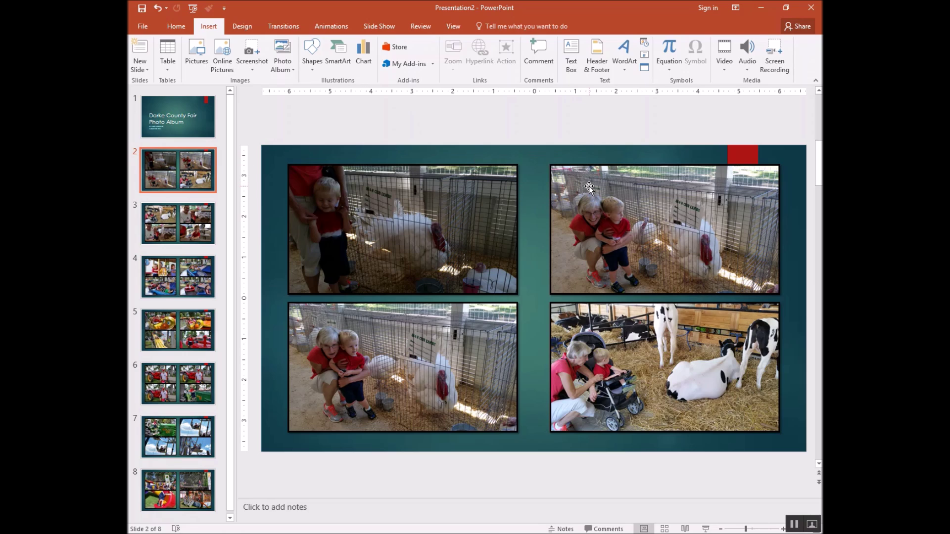
click(315, 64)
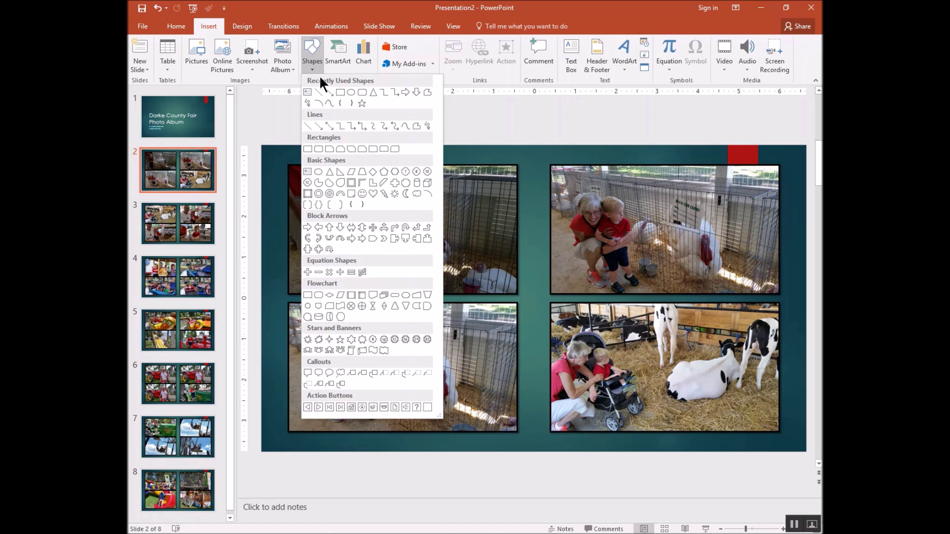
click(361, 93)
drag(498, 153, 573, 186)
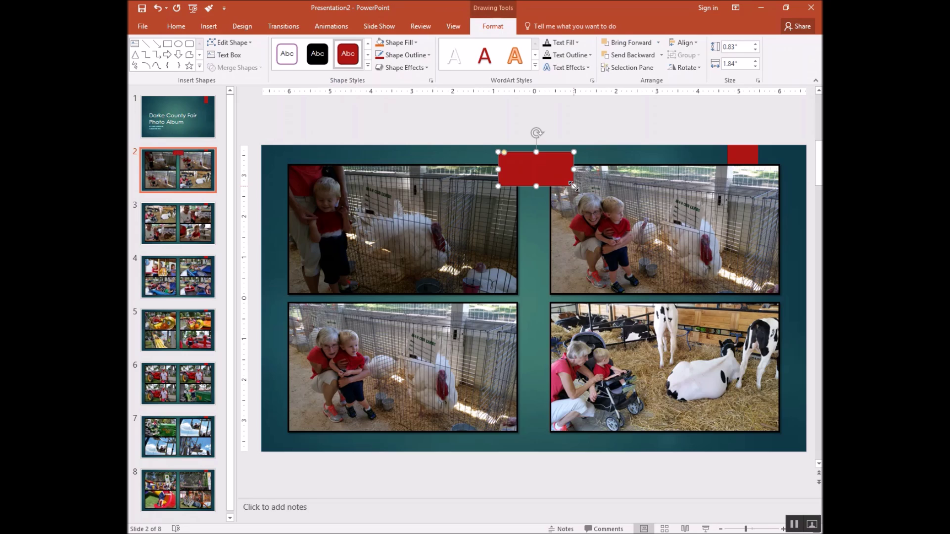
- Type 'Looking at the Animals' into the shape and move it to the centre between the four photos
text(Loo)
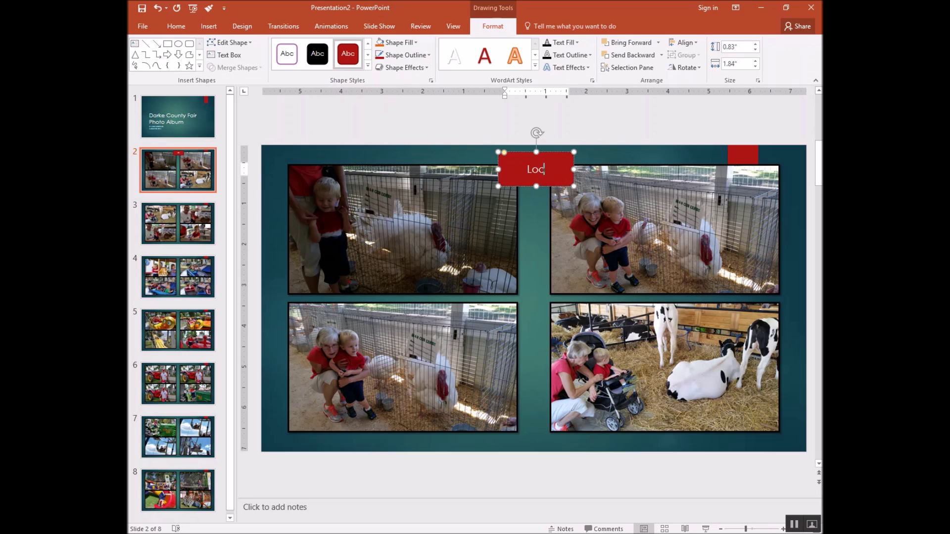
text(king at the Animals)
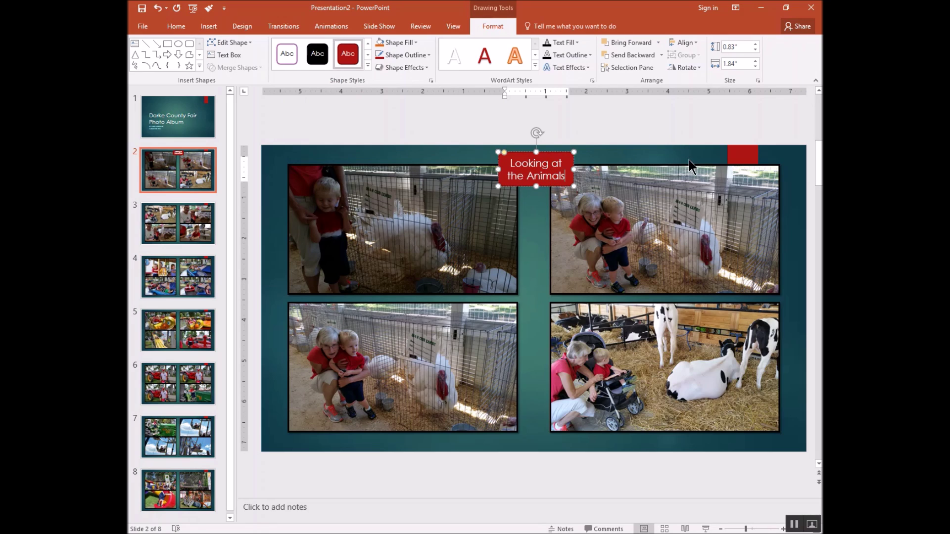
click(557, 152)
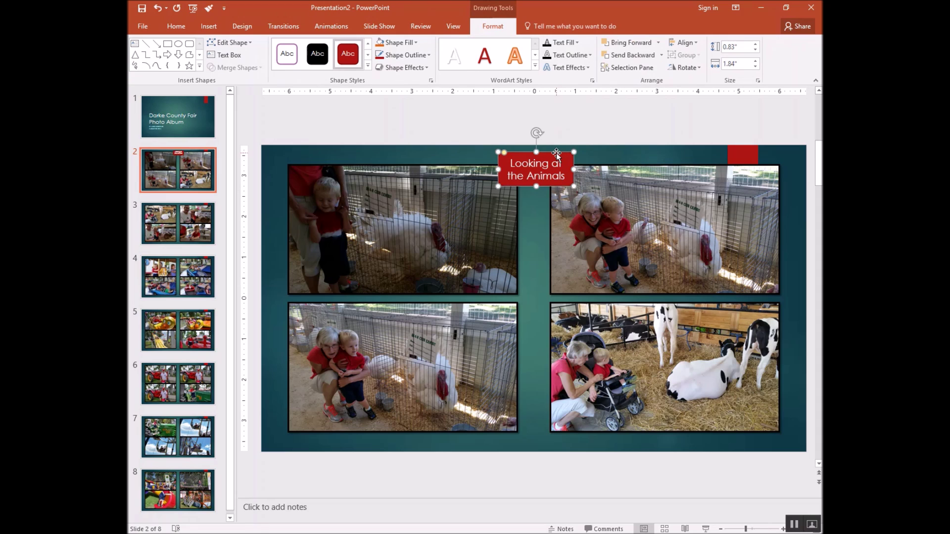
drag(557, 152, 556, 282)
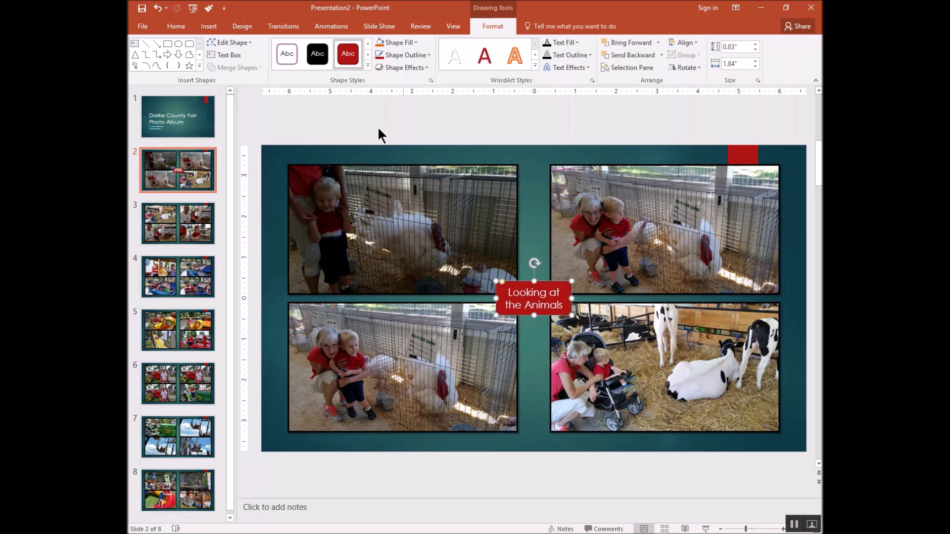
click(169, 28)
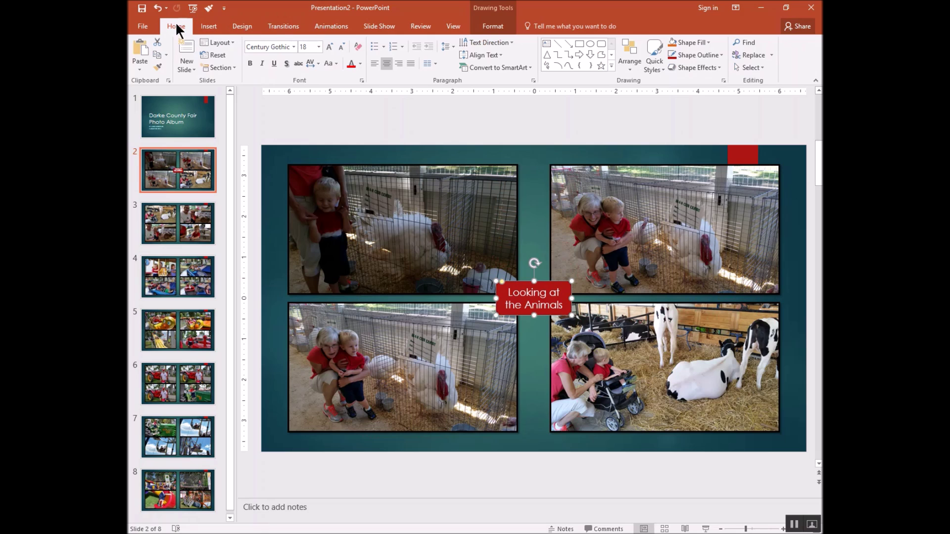
- Enlarge the caption to 32 pt, widen the box to two lines and recentre it
click(329, 46)
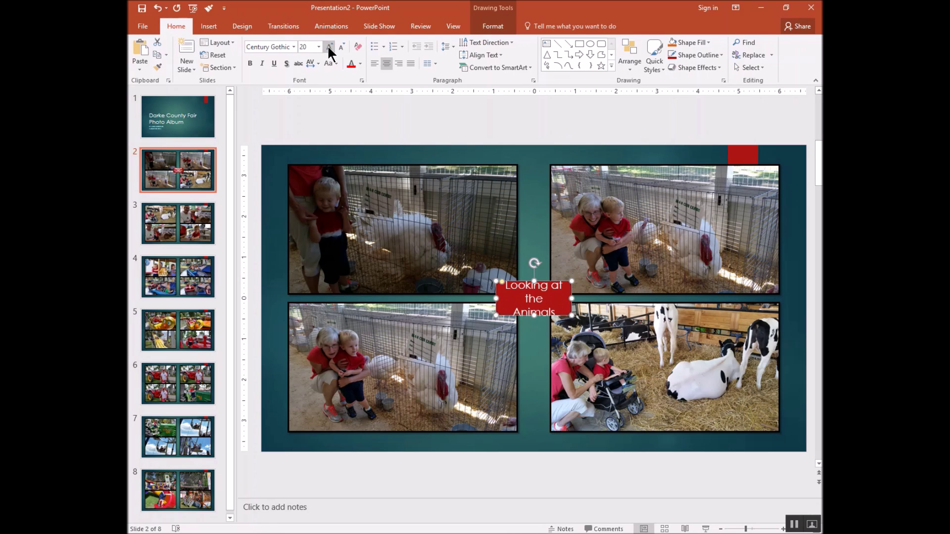
click(330, 46)
click(331, 46)
click(331, 46)
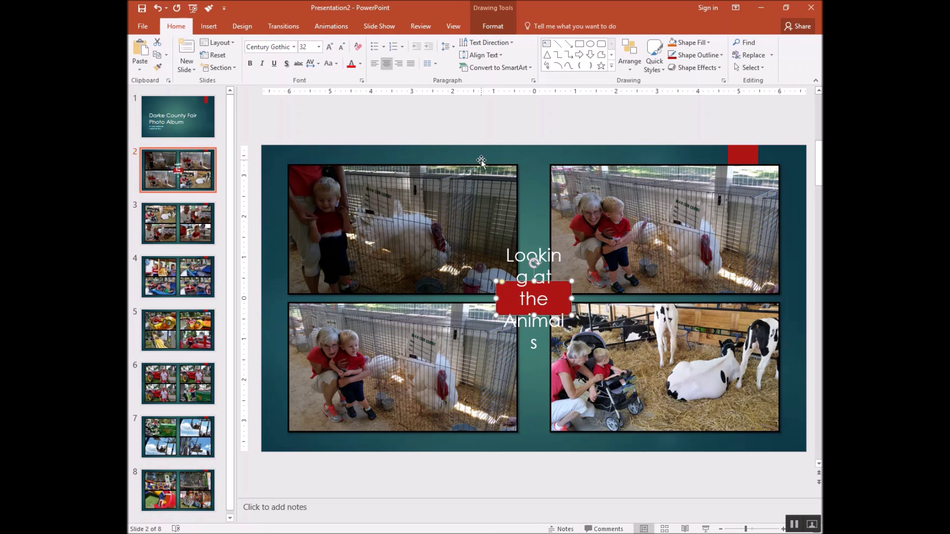
drag(496, 315, 432, 326)
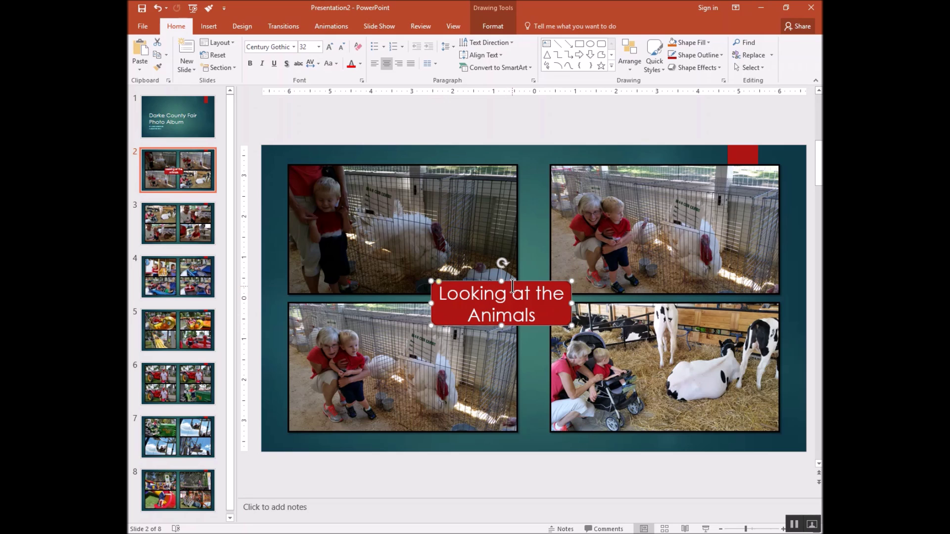
drag(514, 280, 546, 279)
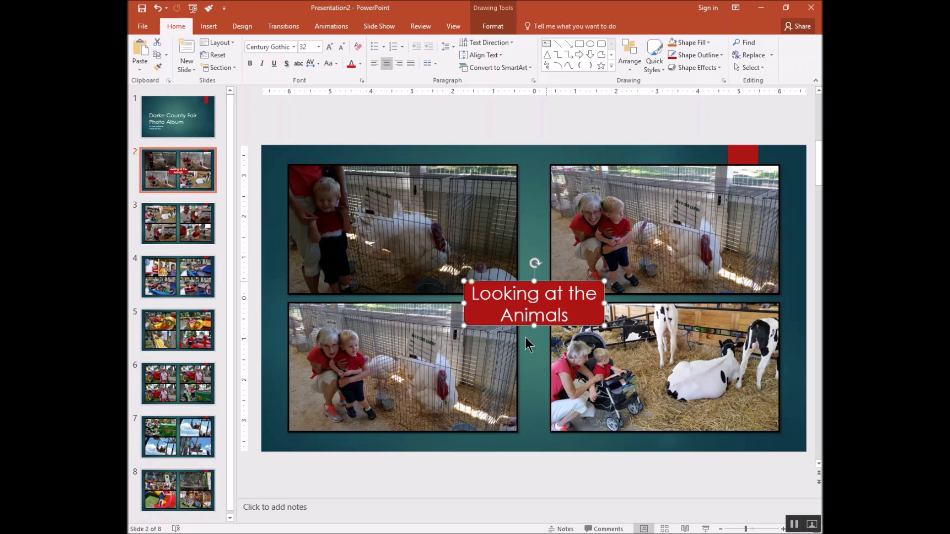
click(478, 447)
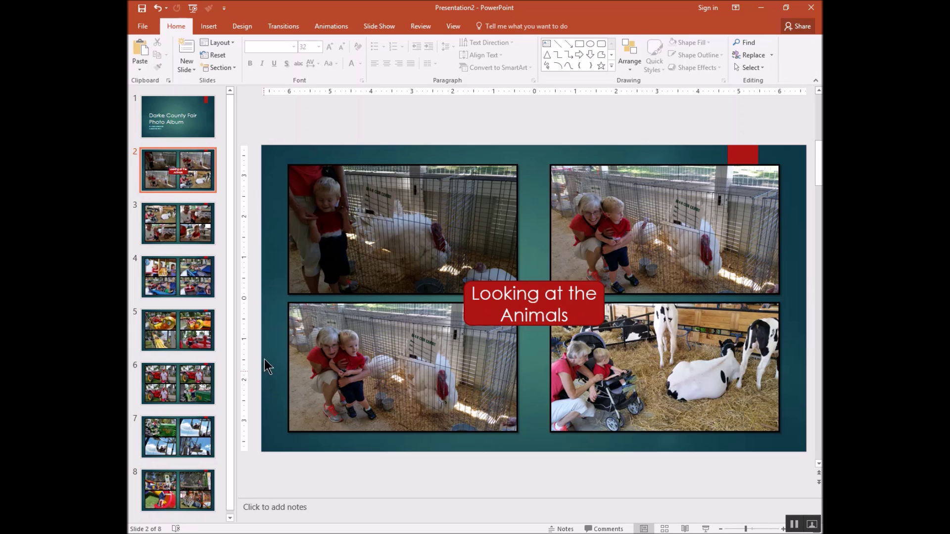
click(201, 116)
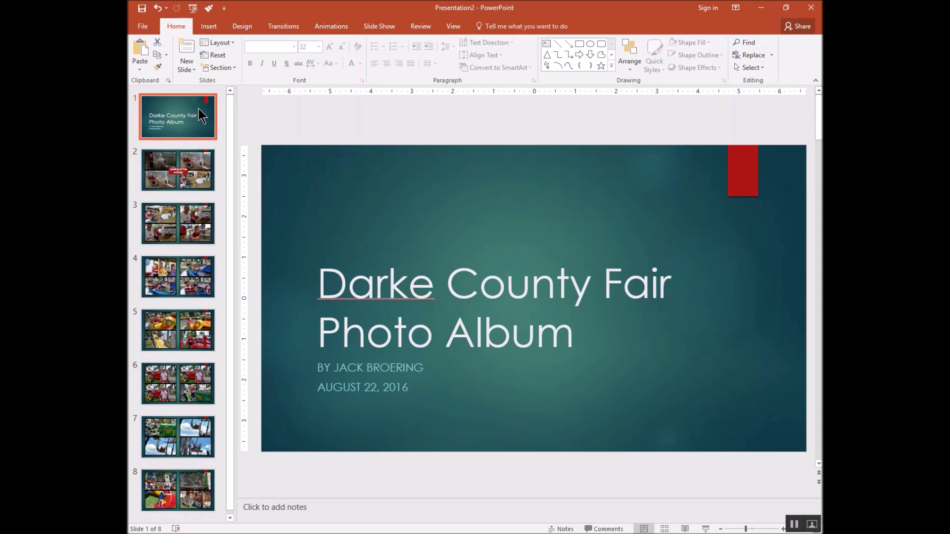
- Select all eight slides and apply the Shape transition, lasting 0.80 seconds
key(ctrl+a)
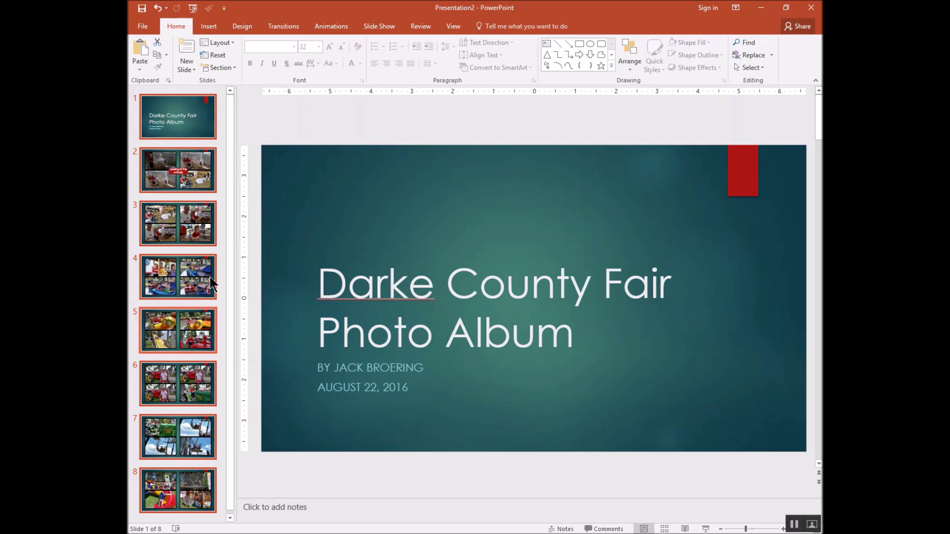
click(283, 30)
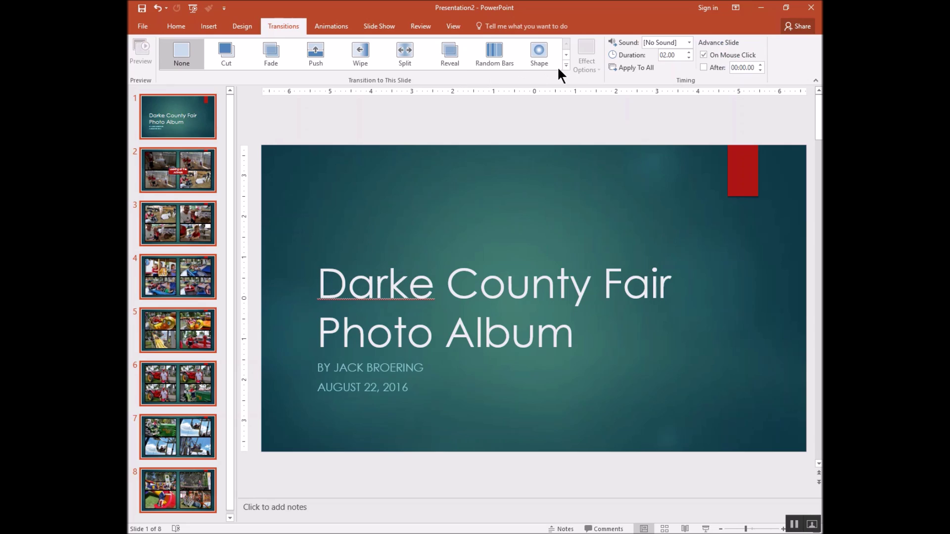
click(542, 49)
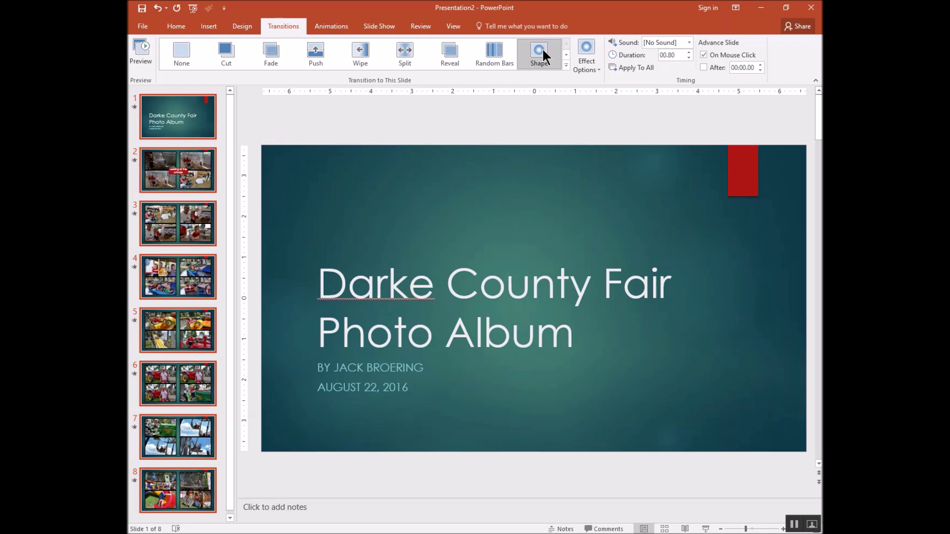
- Turn on automatic advance so each slide moves on after 00:06.00 seconds
click(704, 67)
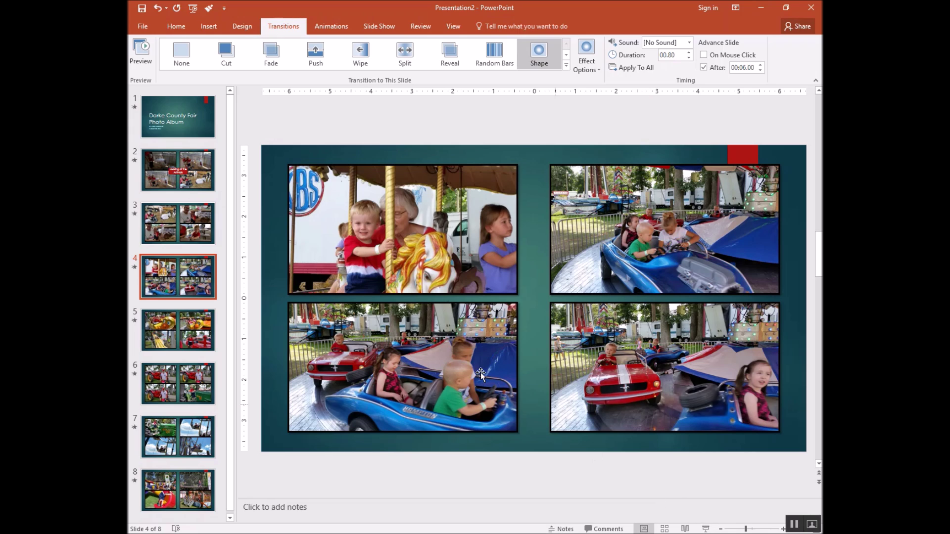
- Save the album as 'Darke County Fair Photo Album' in Pictures > 2016 > 2016-0823 Butler County Fair
click(145, 26)
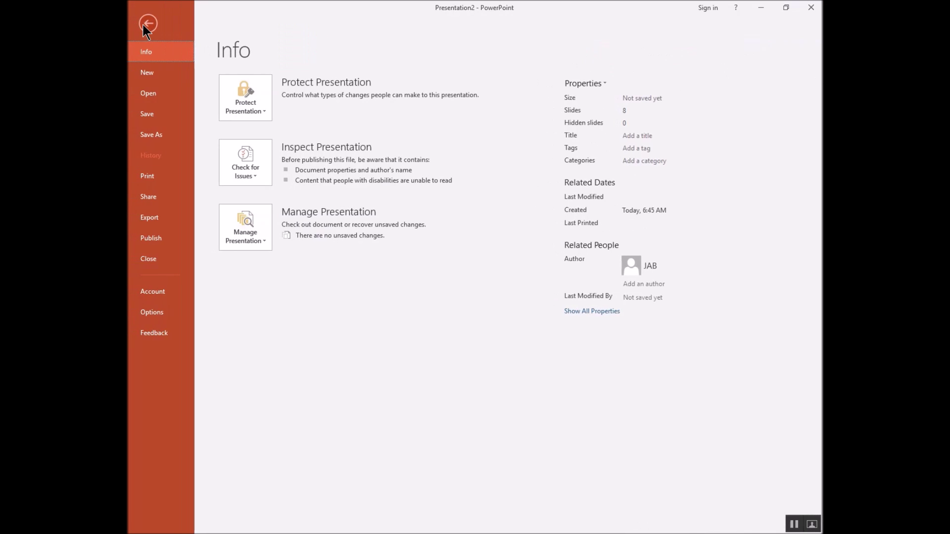
click(156, 137)
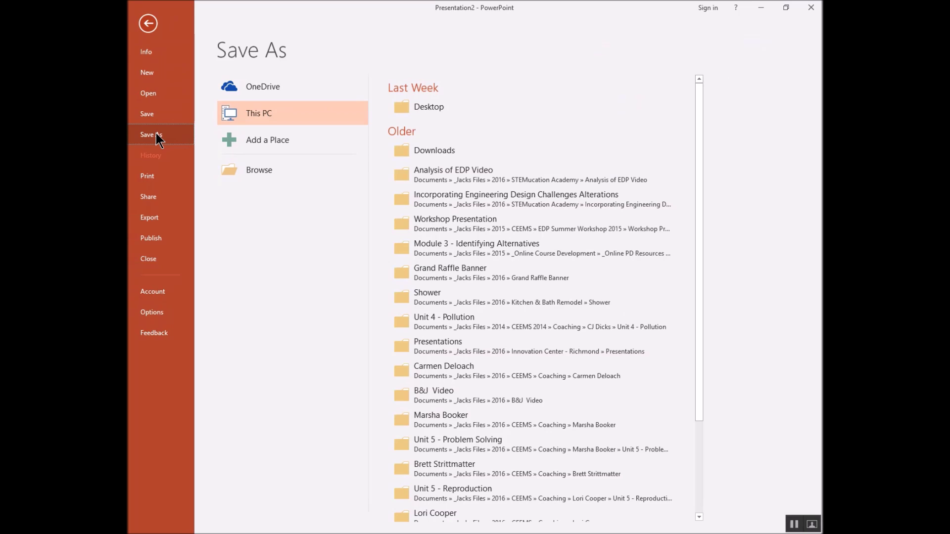
click(265, 173)
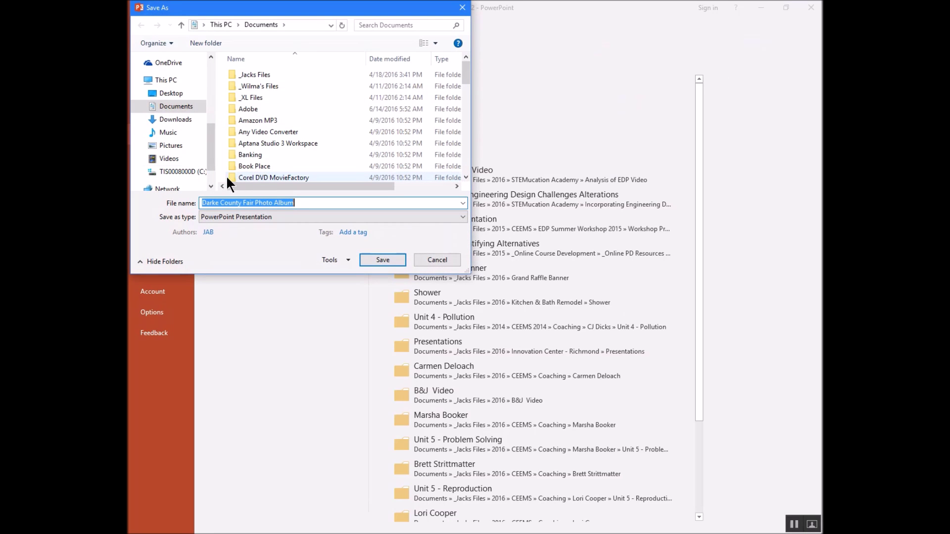
click(170, 146)
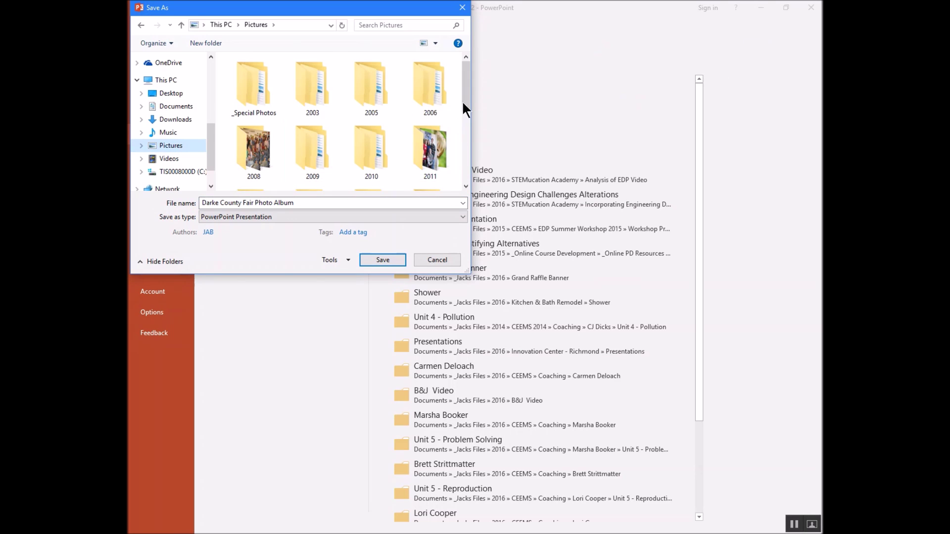
drag(468, 94, 468, 140)
double_click(437, 100)
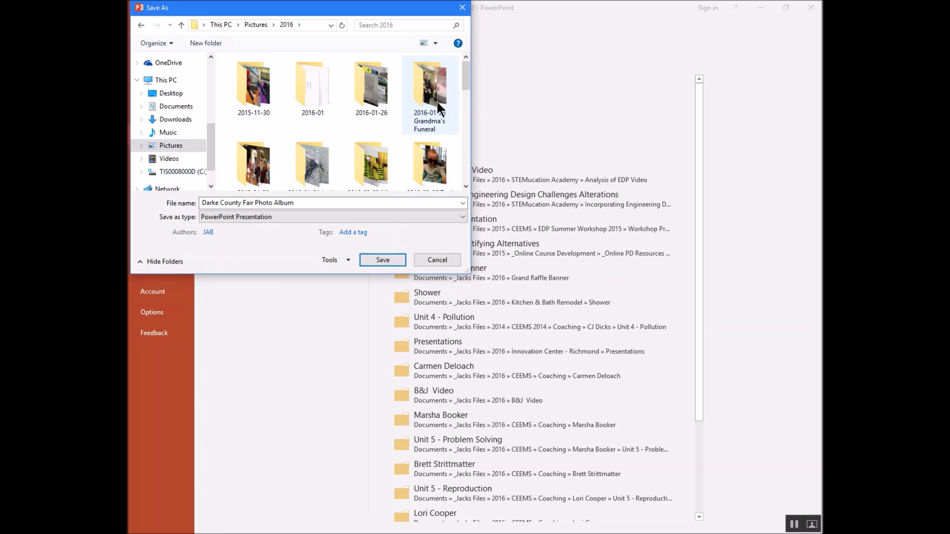
drag(464, 72, 464, 165)
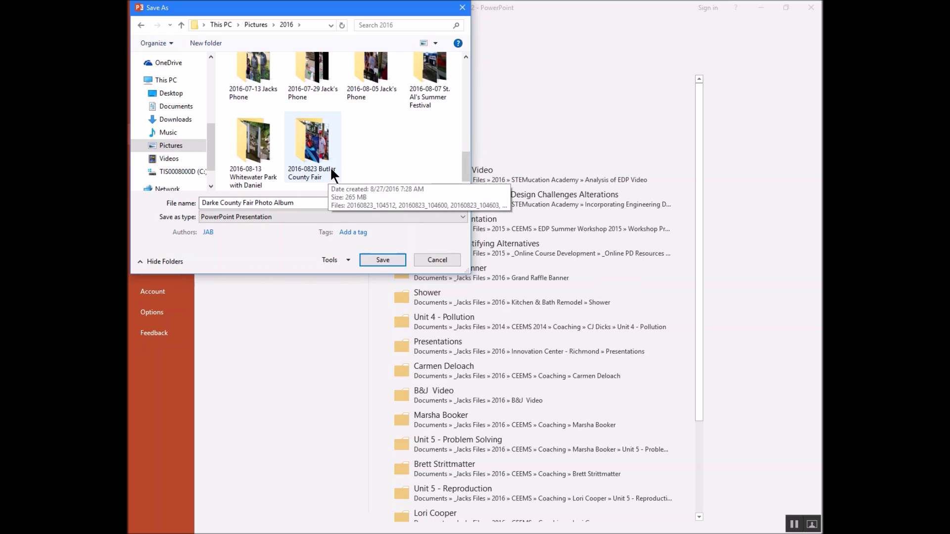
double_click(323, 150)
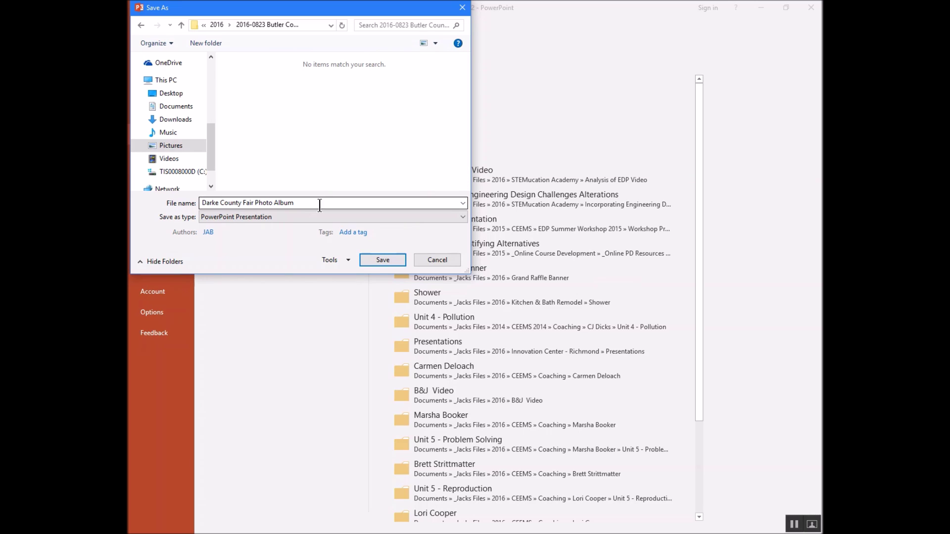
click(381, 259)
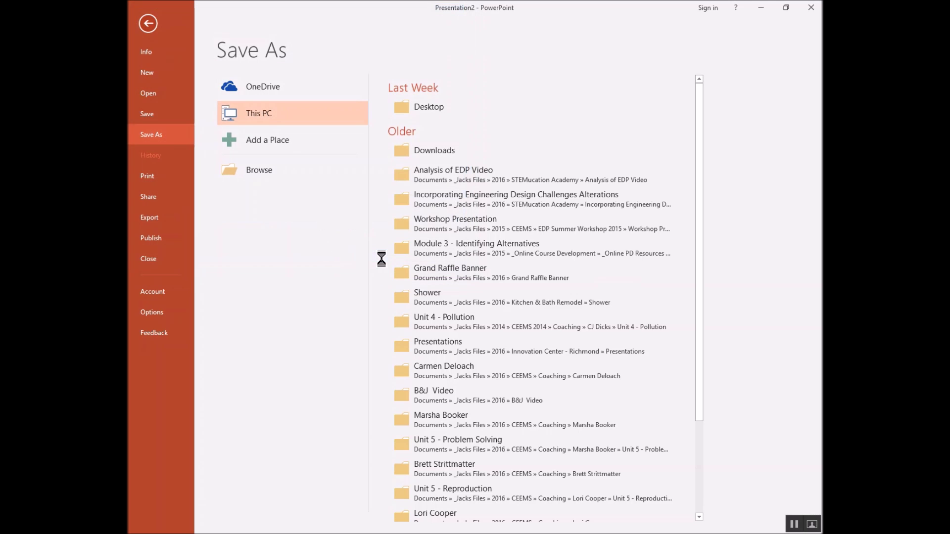